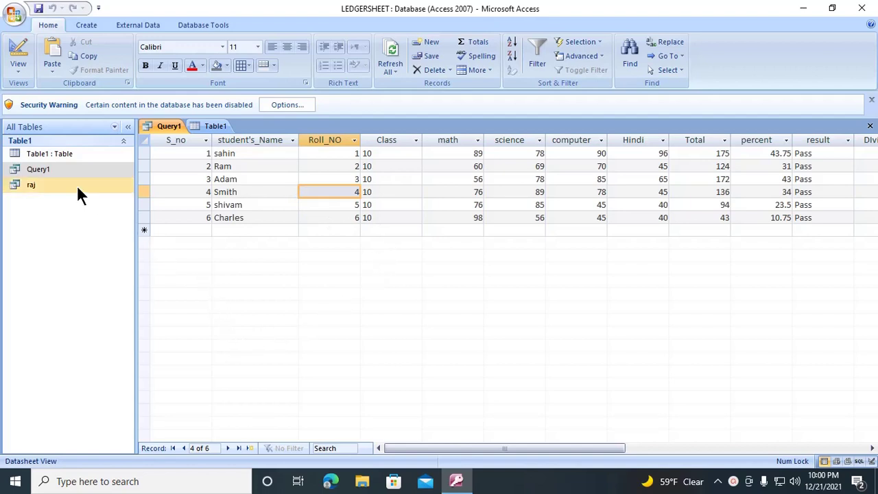
click(29, 170)
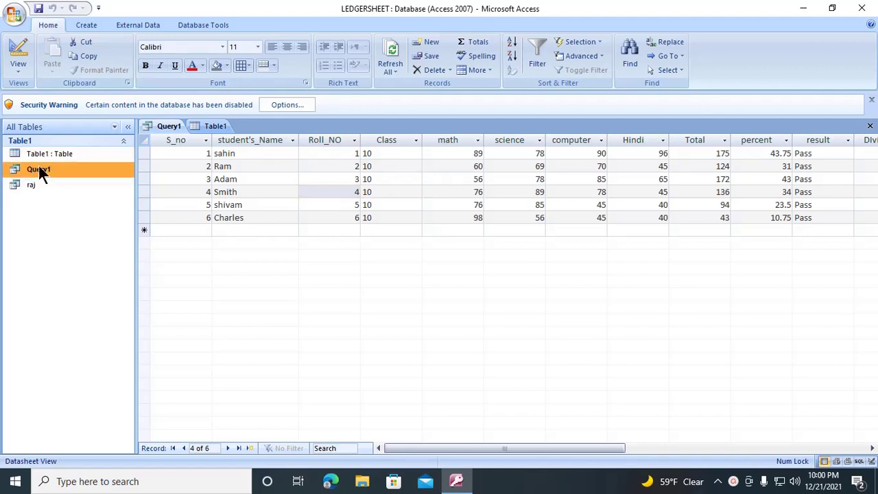
click(44, 154)
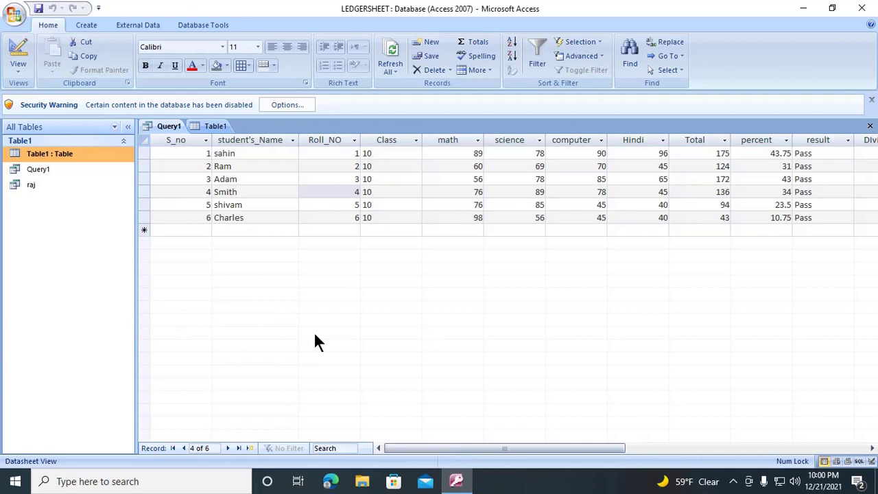
click(15, 13)
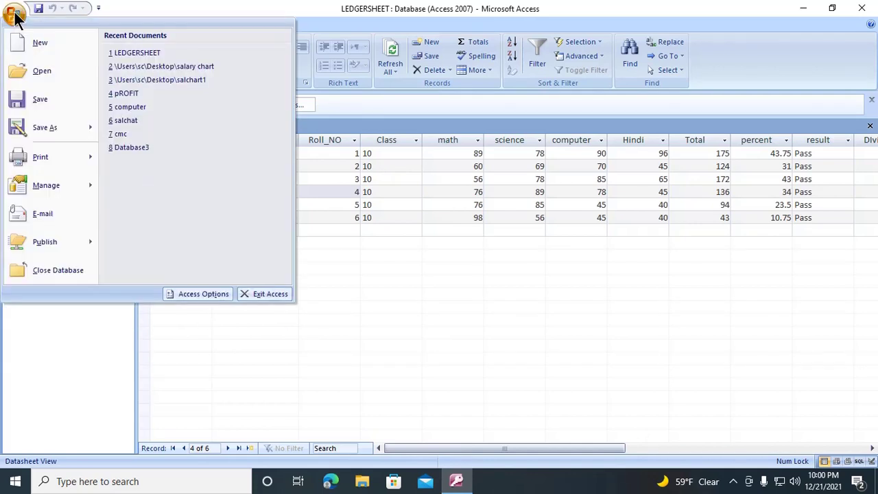
mouse_move(62, 165)
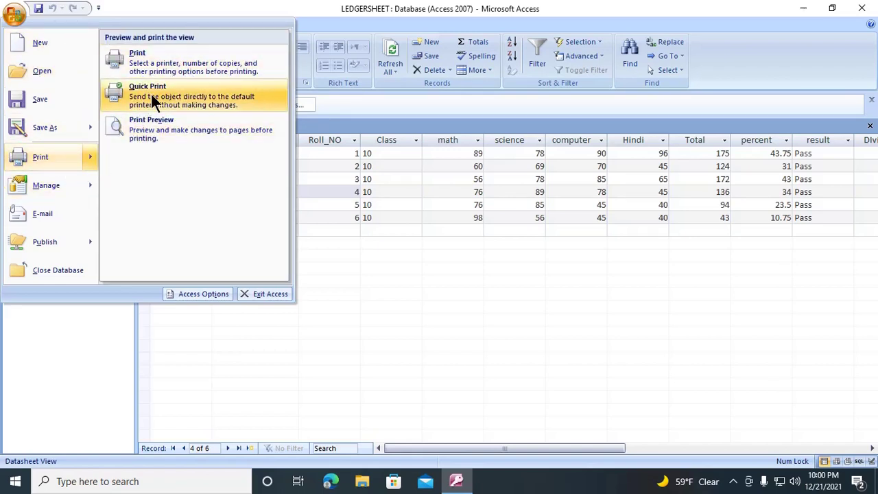
click(384, 278)
click(310, 169)
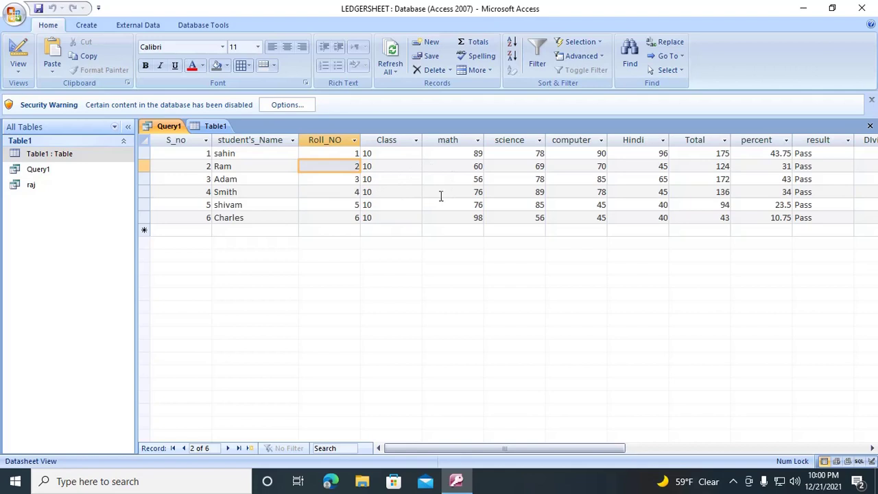
Preview how Query1 would print, zoom in on the page to inspect its columns, and close the preview
click(14, 12)
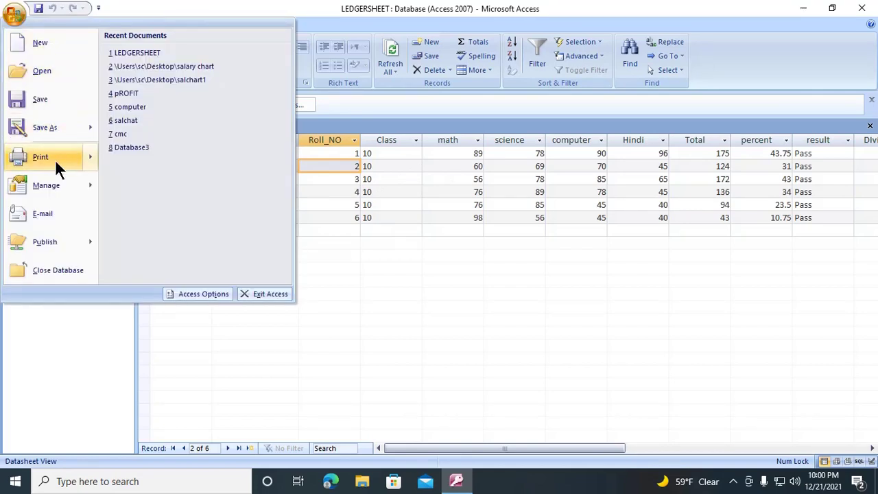
click(155, 130)
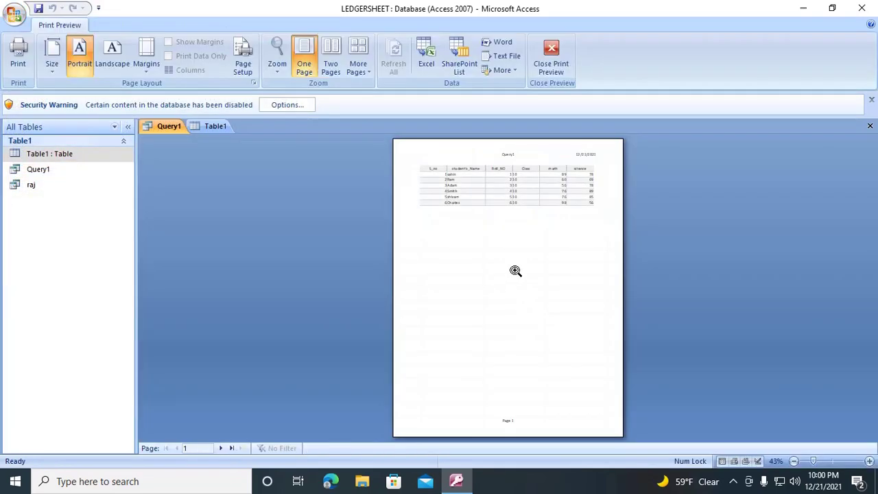
click(515, 271)
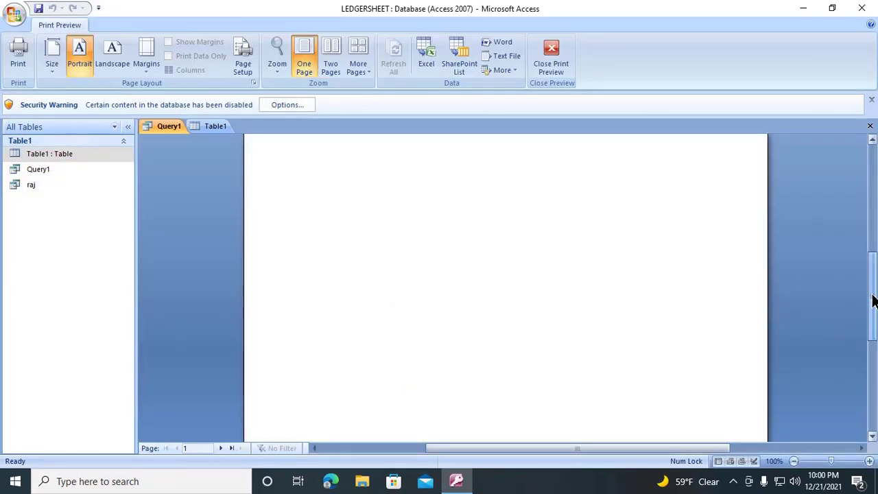
drag(872, 300, 872, 224)
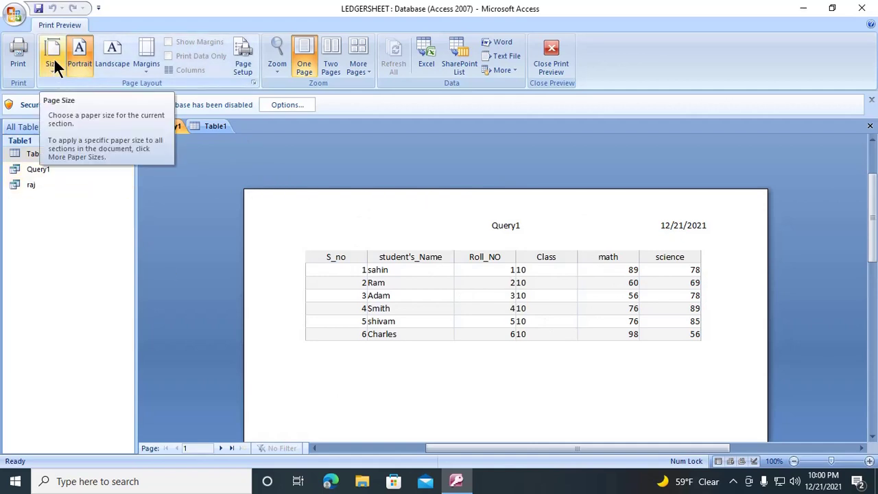
click(547, 66)
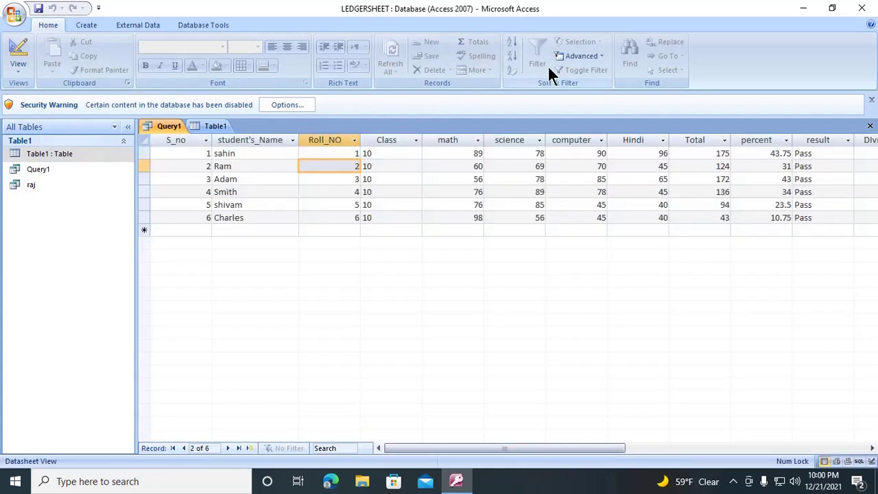
Open the print page setup for Query1 and set the top and bottom margins to 0.5 inches
click(14, 13)
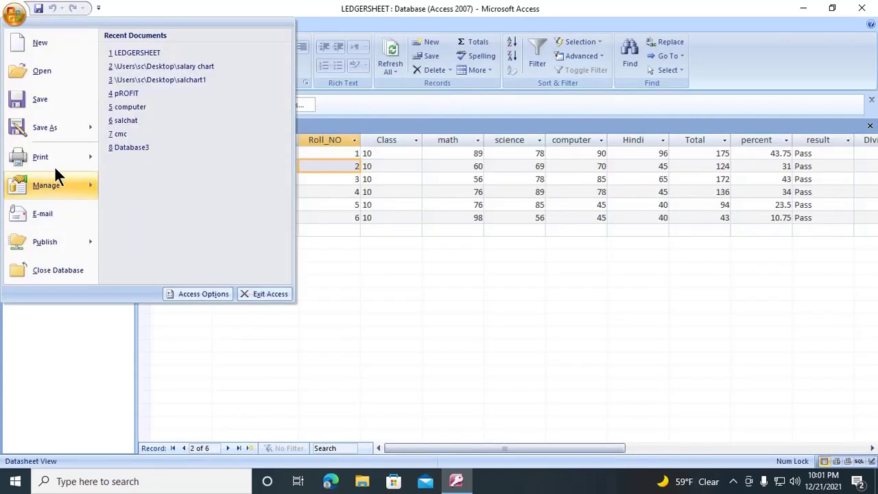
click(56, 158)
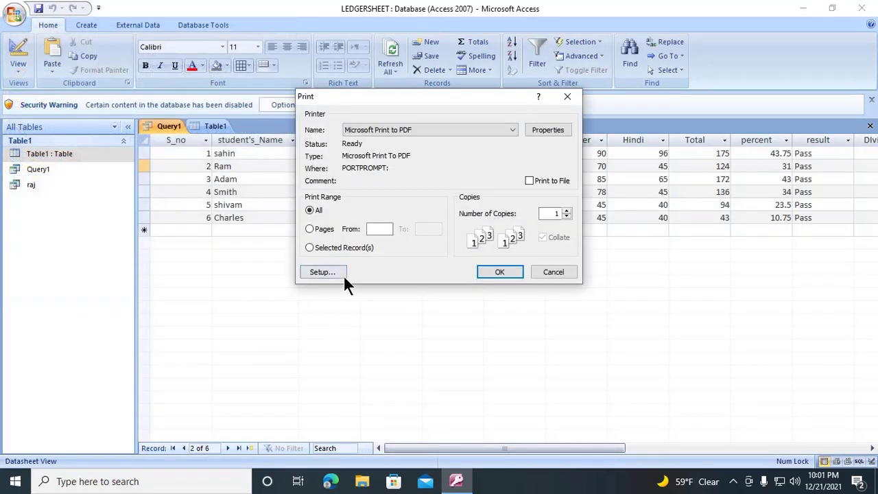
click(334, 271)
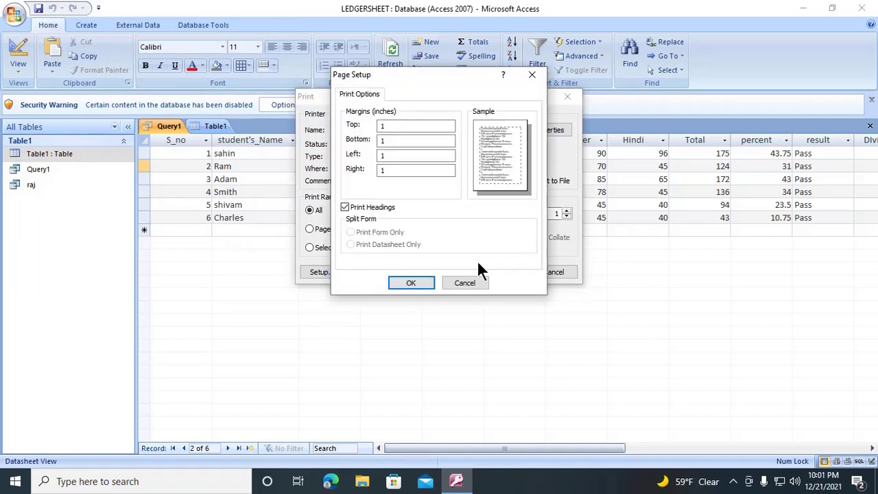
click(391, 127)
key(BackSpace)
text(0)
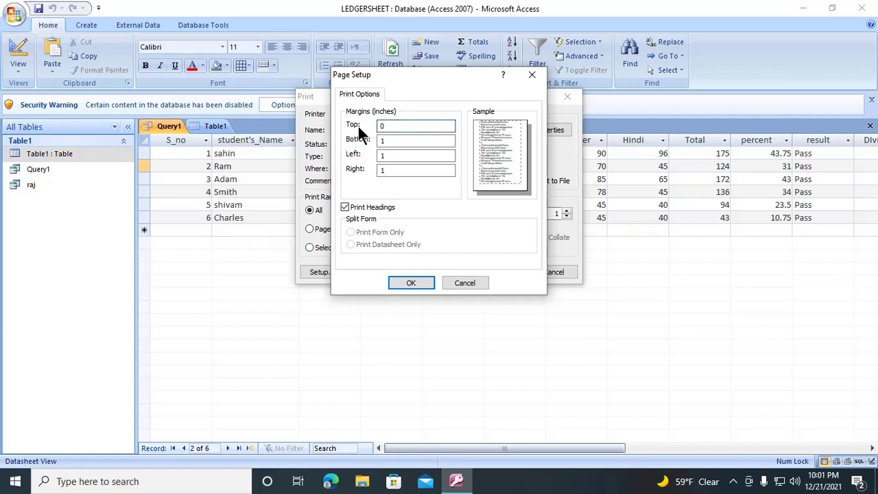
text(.5)
key(Tab)
text(0.)
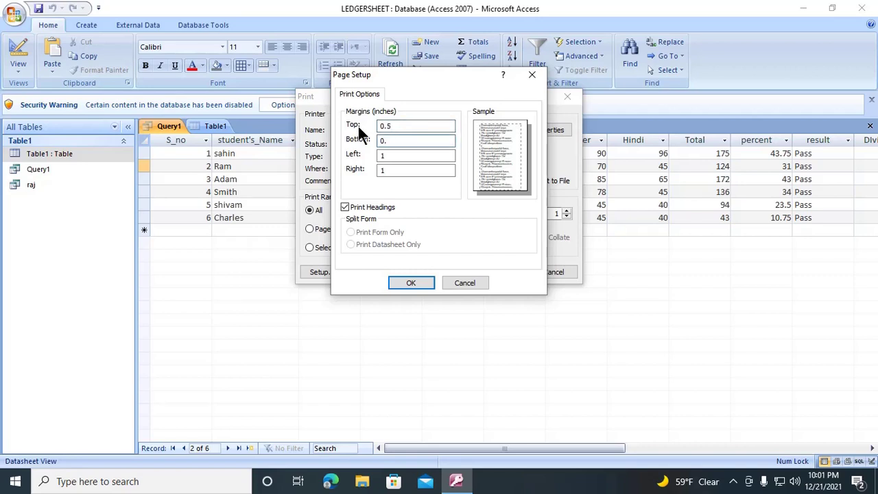
text(5)
key(Caps_Lock)
Set the left and right print margins to 0.5 inches and apply the page setup
key(Tab)
text(0)
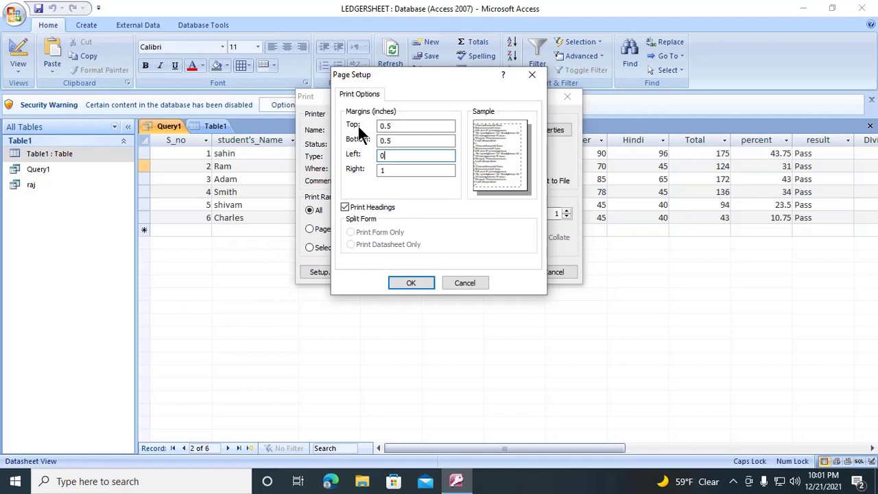
text(.5)
key(Tab)
key(Tab)
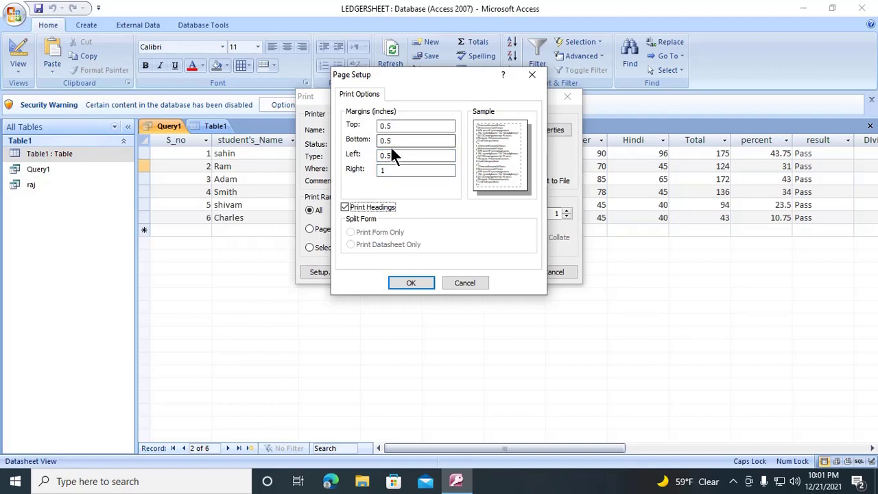
key(shift+Tab)
text(0.5)
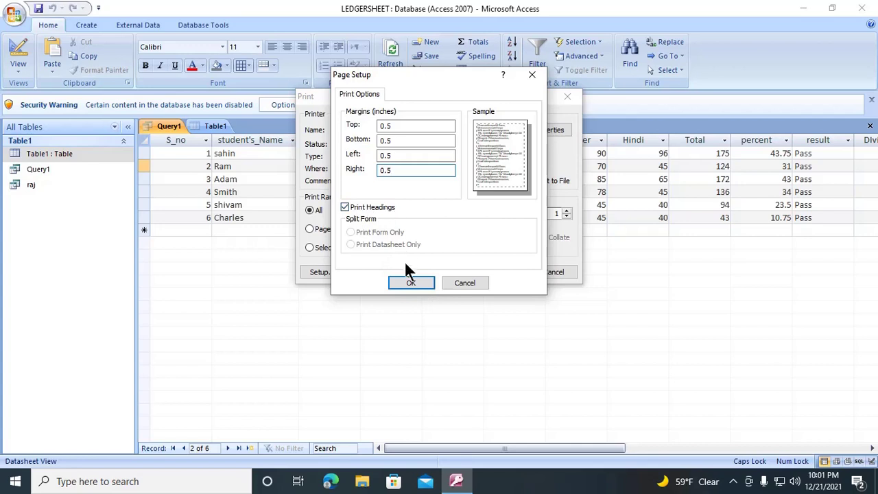
click(410, 283)
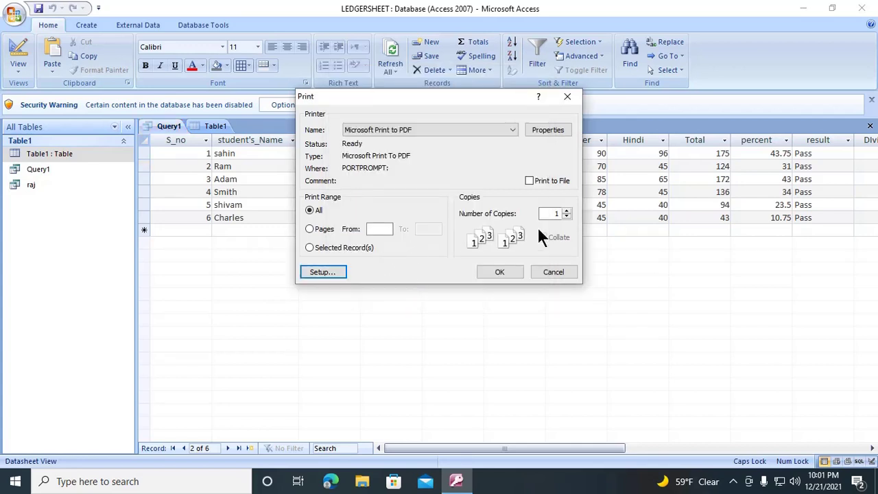
Set the page orientation of the Microsoft Print to PDF printer to Landscape
click(546, 130)
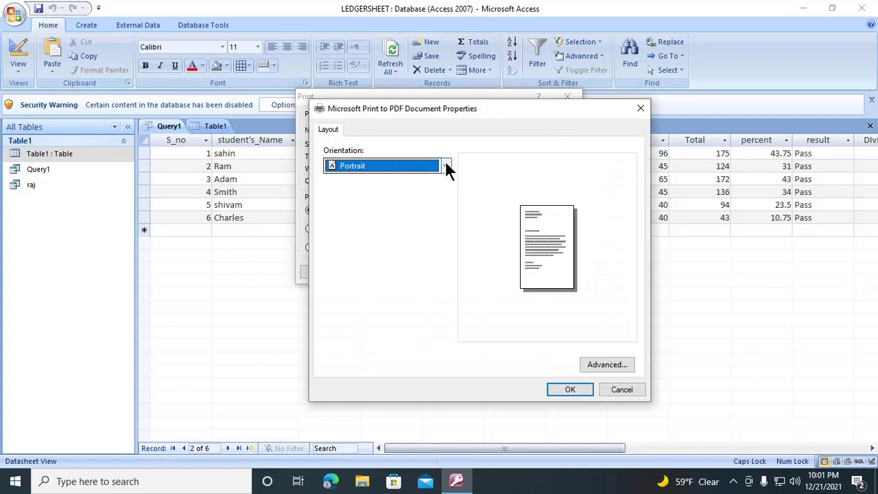
click(446, 166)
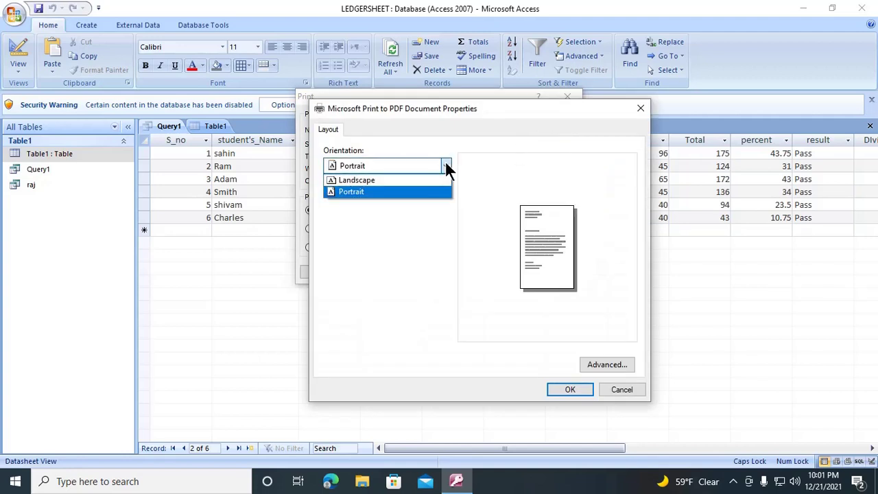
click(364, 182)
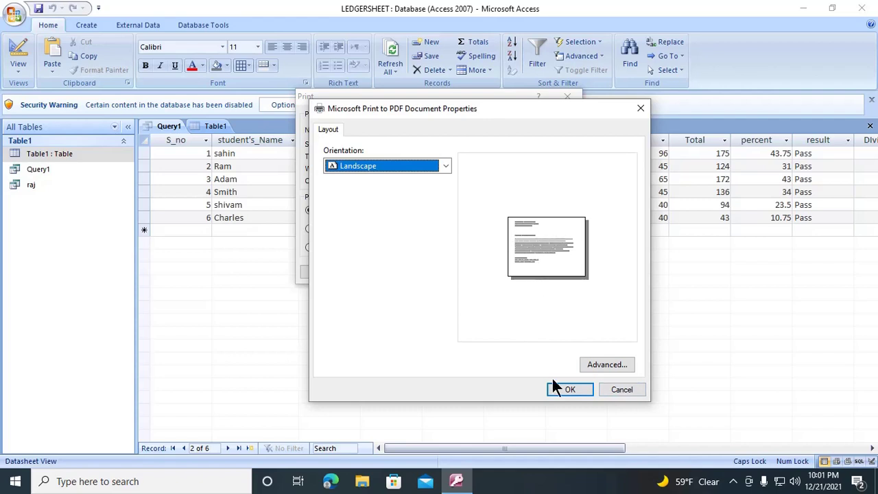
click(569, 389)
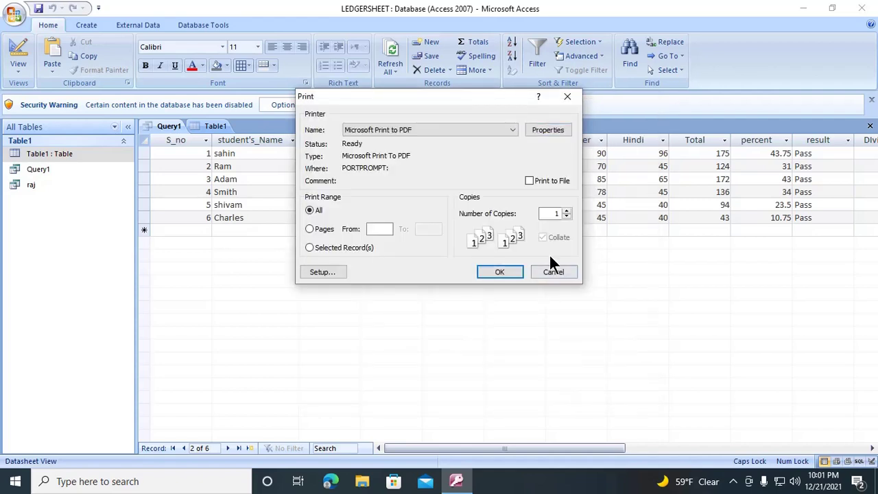
Set the paper size to A4 in the PDF printer's advanced options and apply the printer properties
click(549, 130)
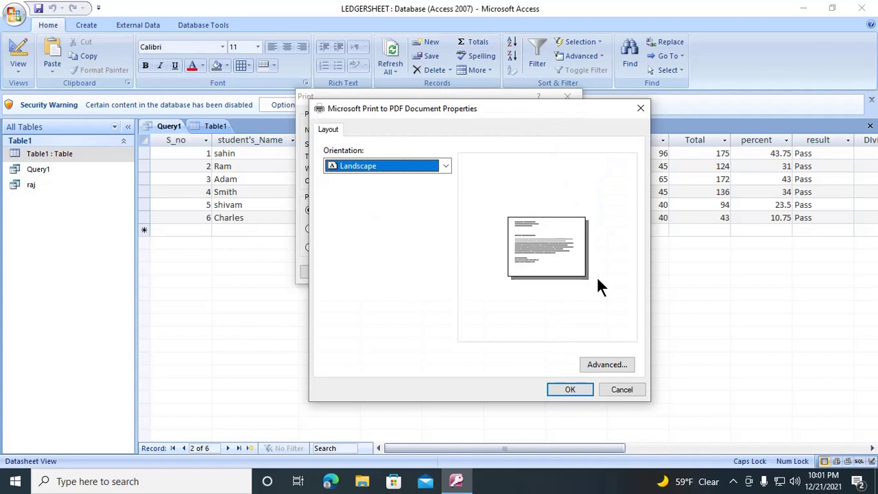
click(609, 365)
click(475, 192)
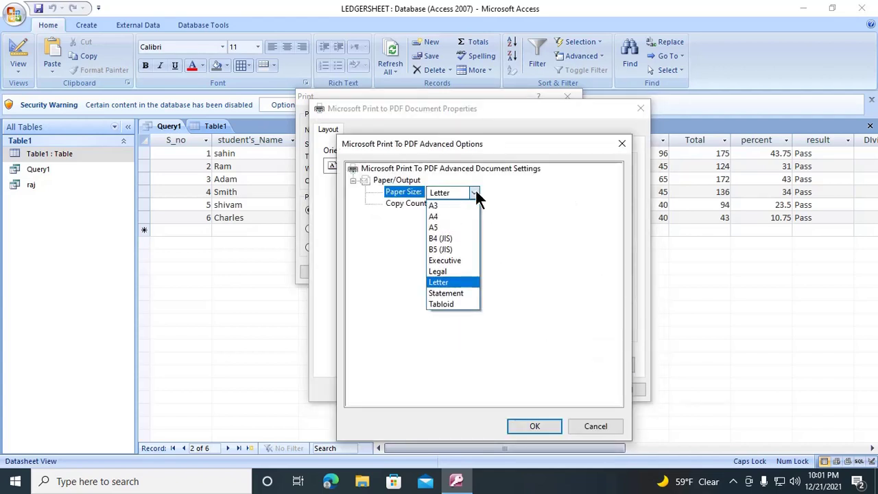
click(444, 207)
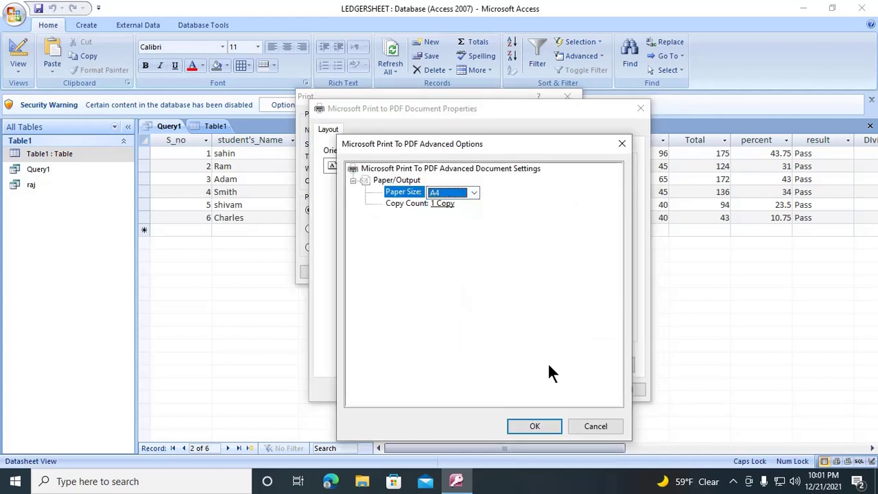
click(536, 426)
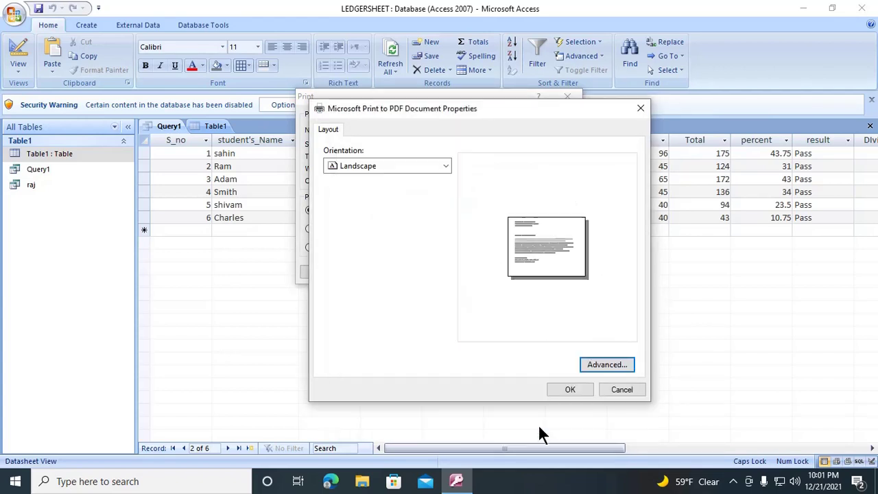
click(572, 389)
Send Query1 to the PDF printer with these settings and cancel saving the output file
click(500, 272)
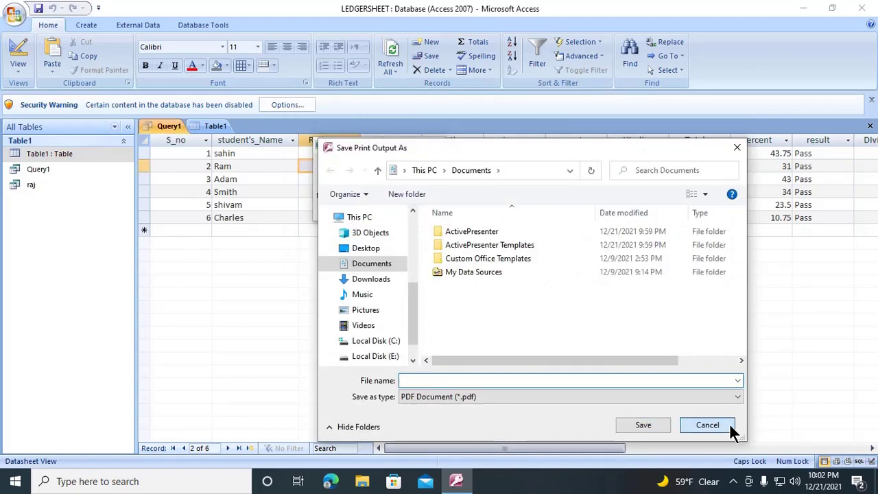
click(729, 423)
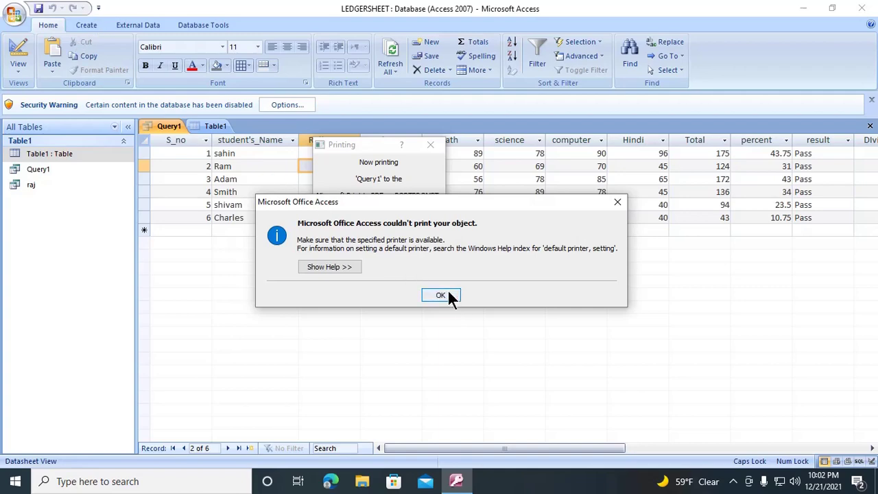
click(440, 295)
Preview the landscape printout of Query1, check which columns fit across the page, and close the preview
click(13, 14)
mouse_move(52, 155)
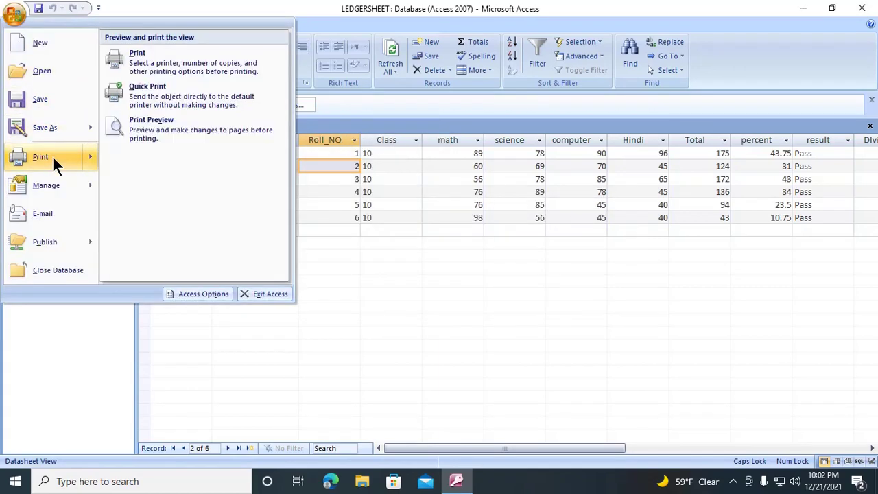
click(170, 128)
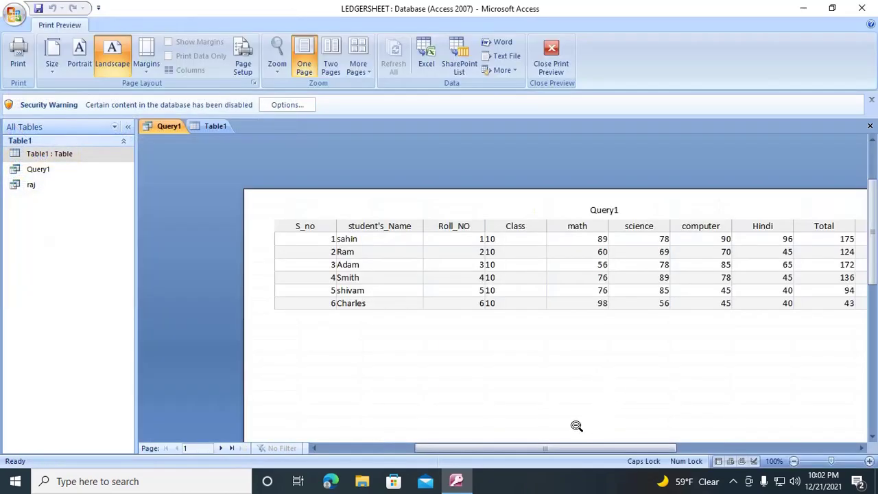
drag(534, 446, 565, 443)
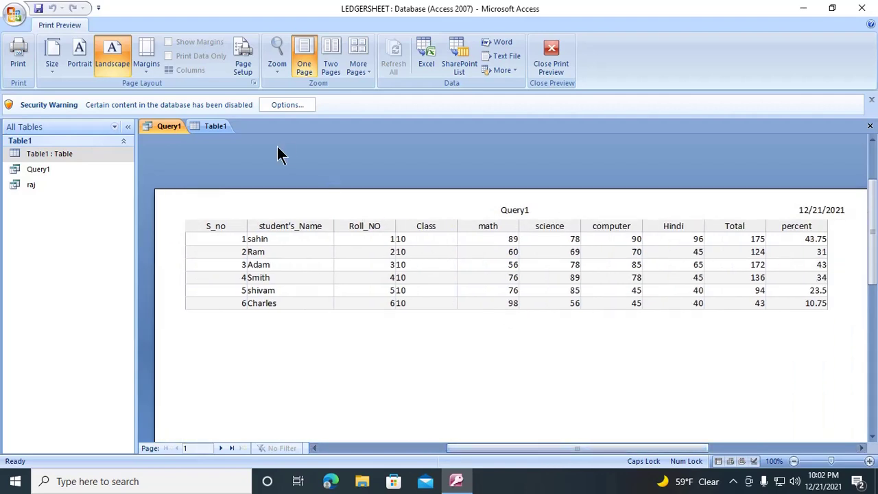
click(546, 48)
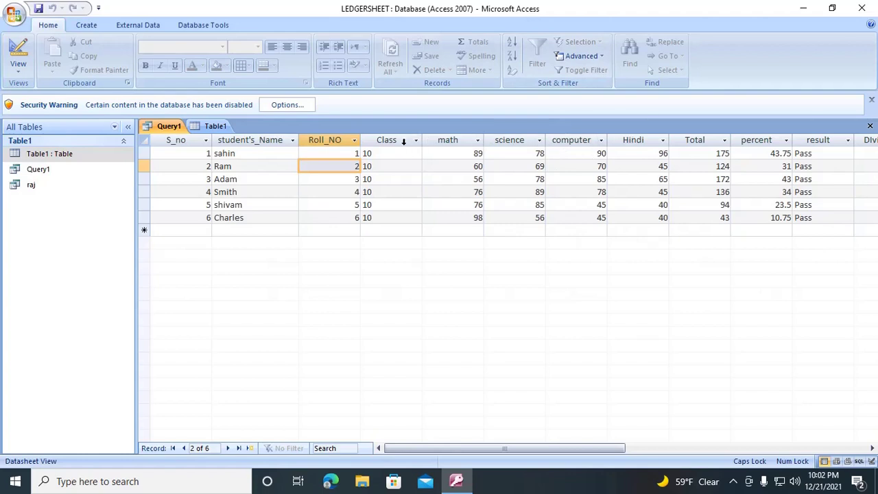
Narrow the Roll_NO and S_no columns of Query1 slightly and check the page fit in print preview
drag(359, 139, 352, 139)
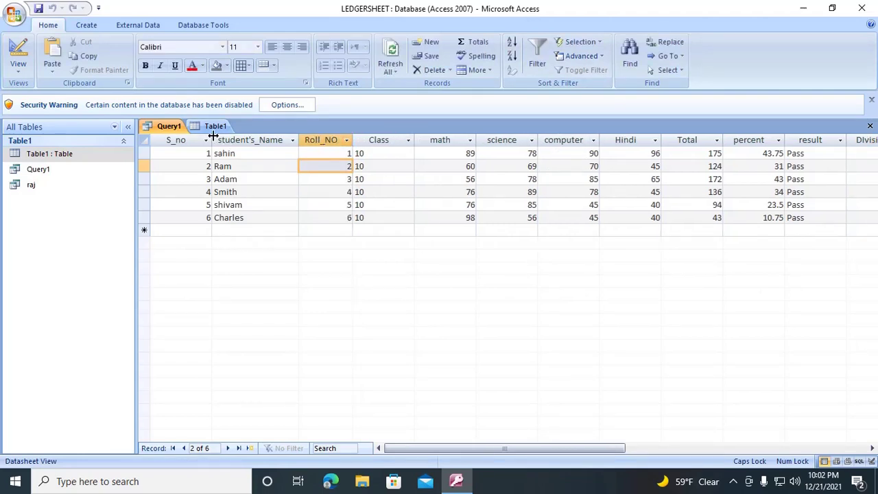
drag(212, 140, 203, 140)
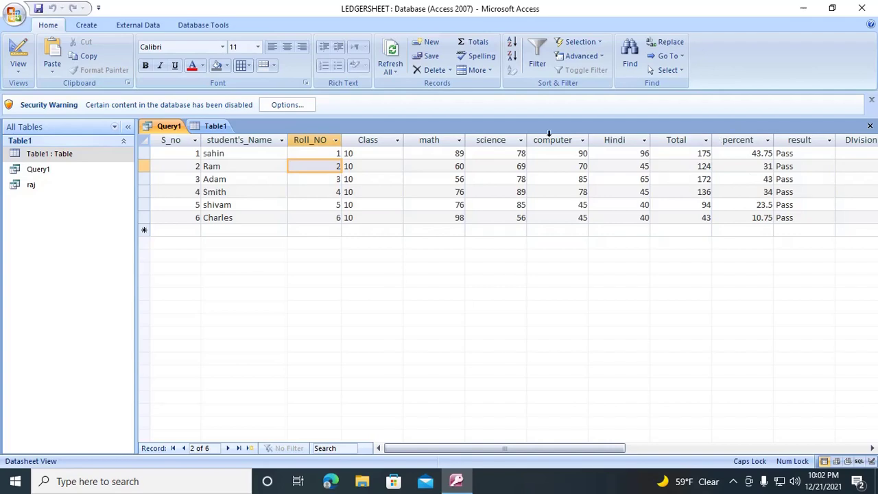
click(14, 15)
mouse_move(59, 156)
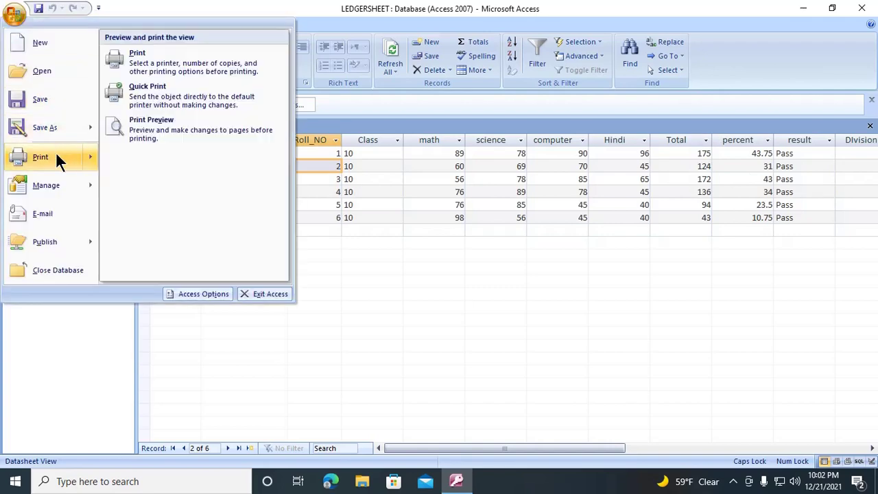
click(159, 139)
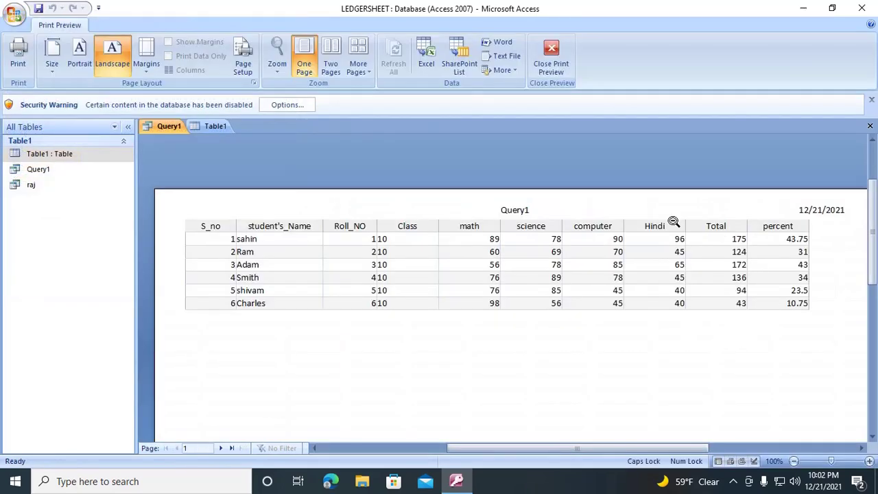
click(557, 61)
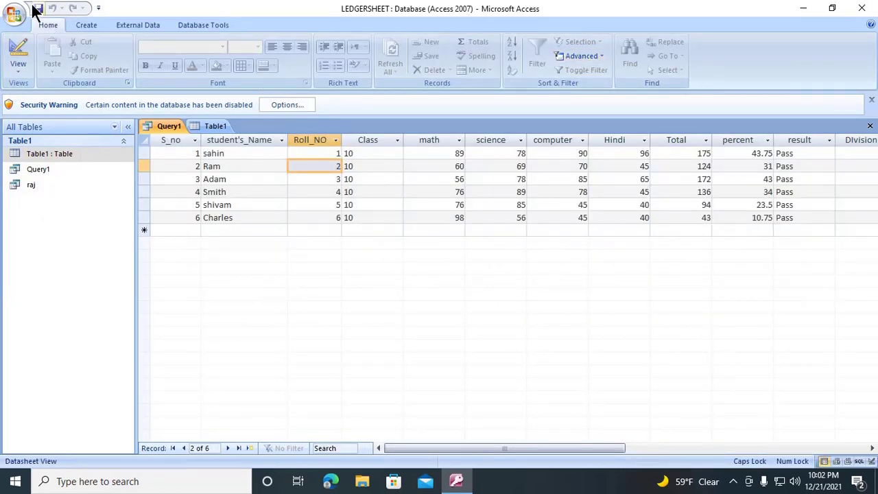
click(13, 15)
click(49, 161)
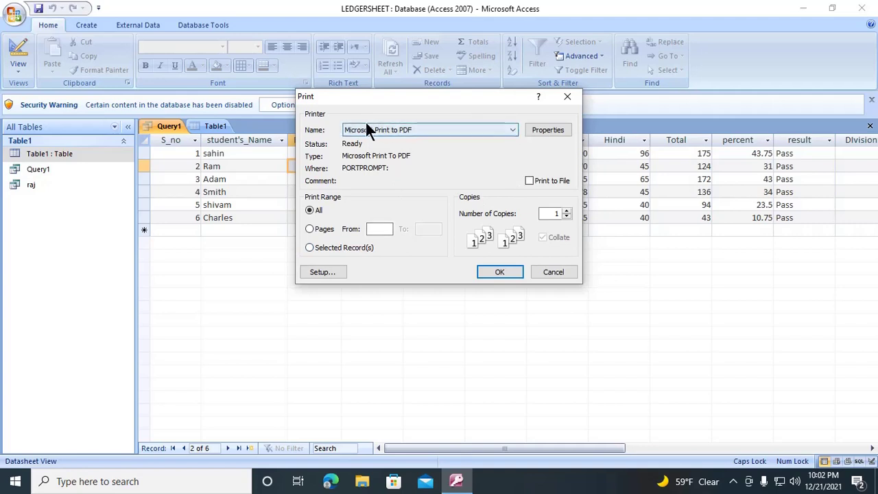
click(512, 129)
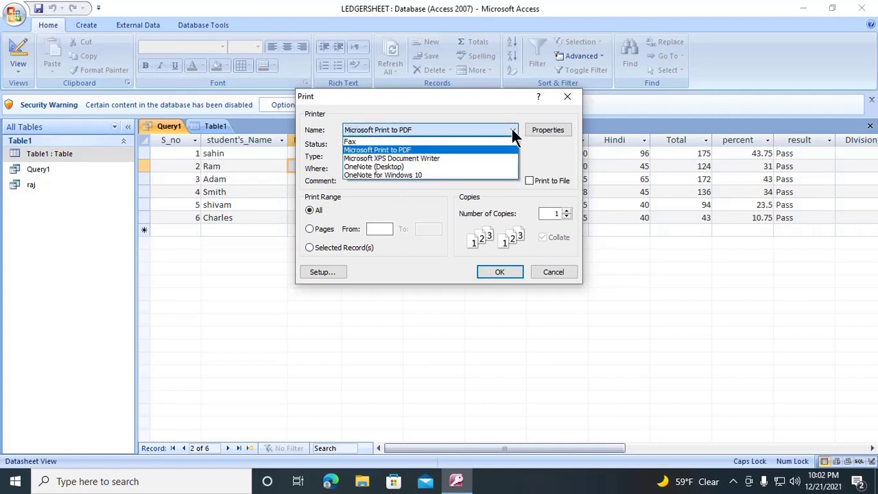
click(388, 167)
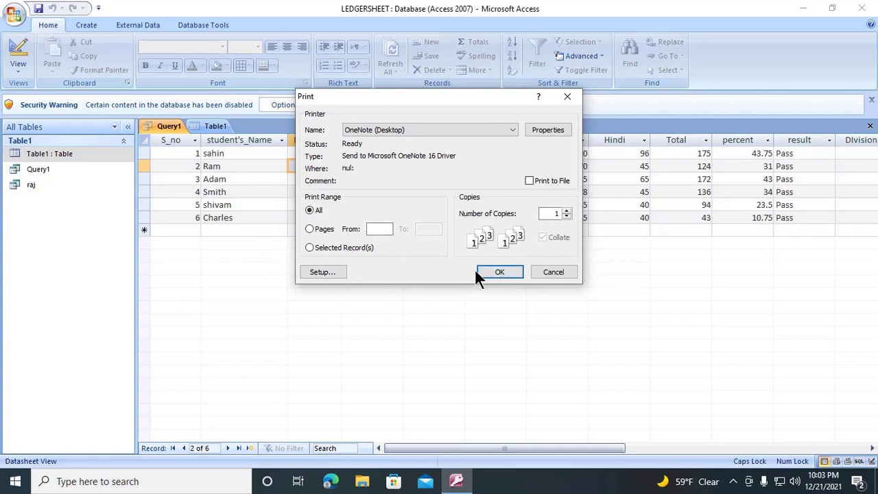
click(309, 230)
click(545, 273)
Select the third record of Query1, send only the selected record to Microsoft Print to PDF, and cancel saving the output file
click(145, 179)
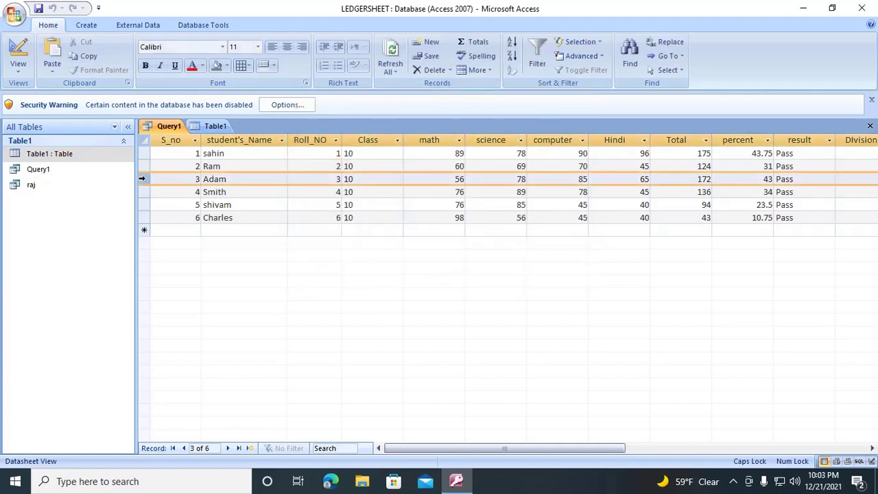
click(14, 14)
click(62, 157)
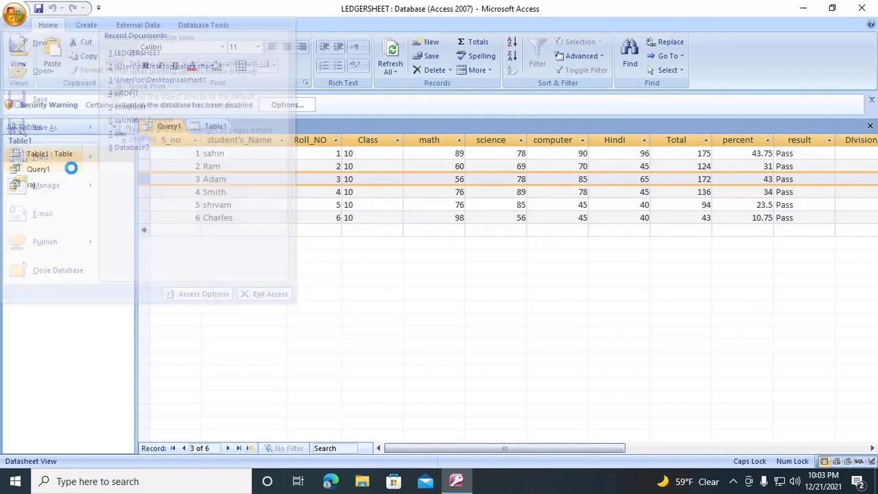
click(319, 248)
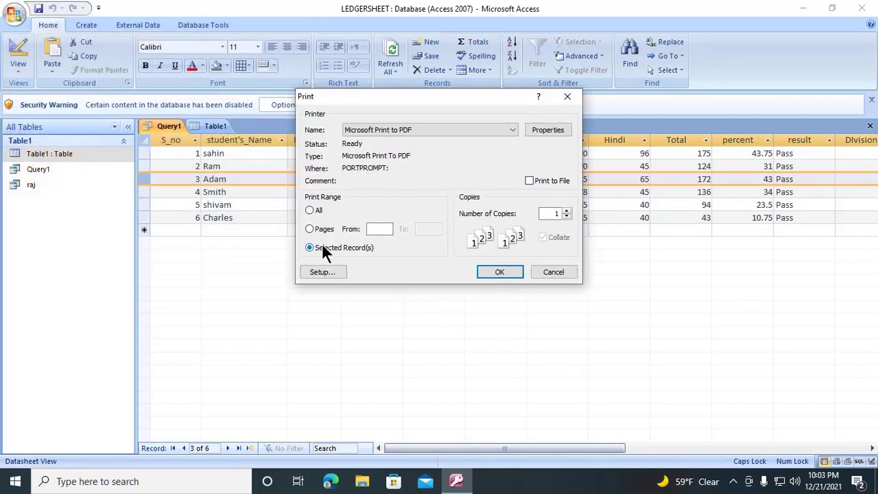
click(500, 272)
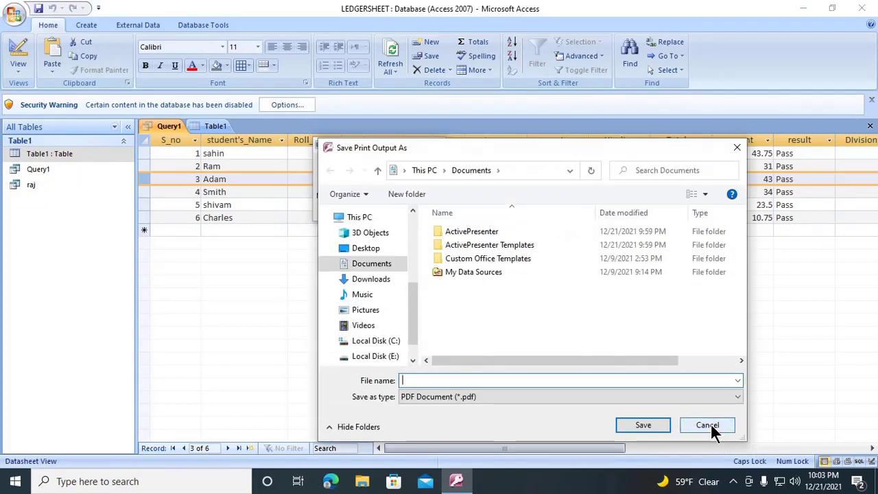
click(710, 424)
click(443, 296)
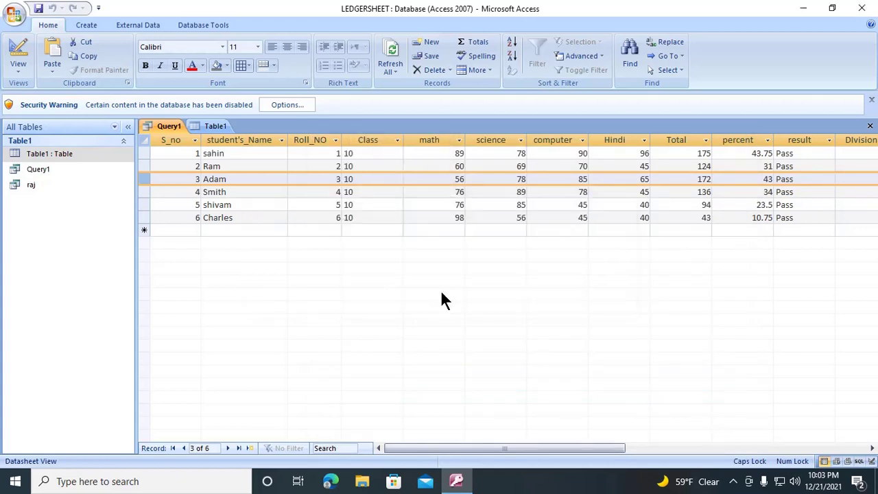
Increase the number of copies by one, send all of Query1 to Microsoft Print to PDF, and cancel saving the output file
click(13, 15)
mouse_move(61, 164)
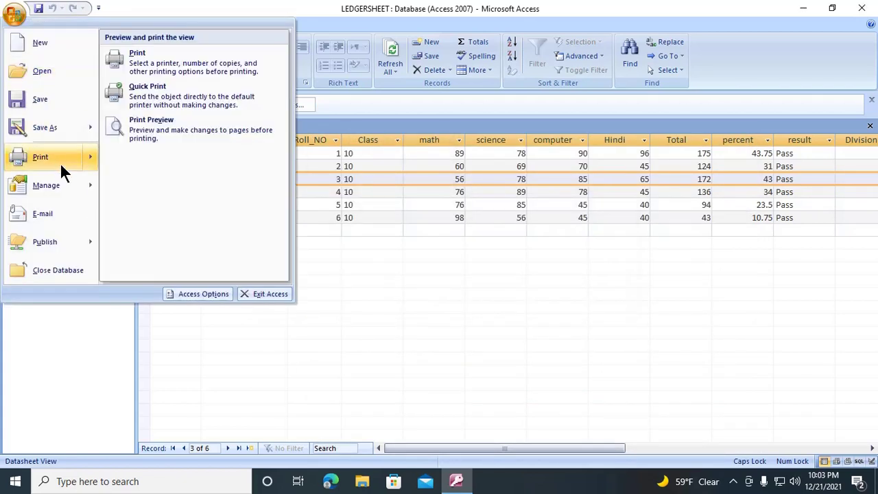
click(165, 68)
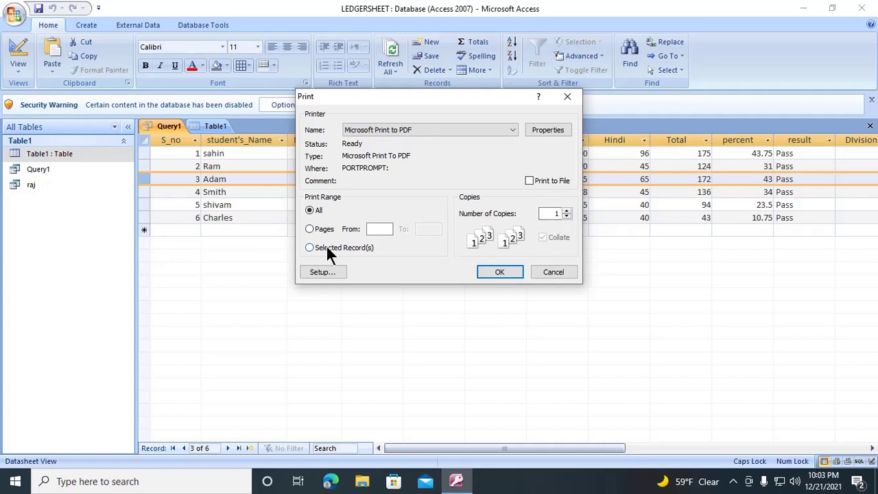
click(567, 211)
click(504, 271)
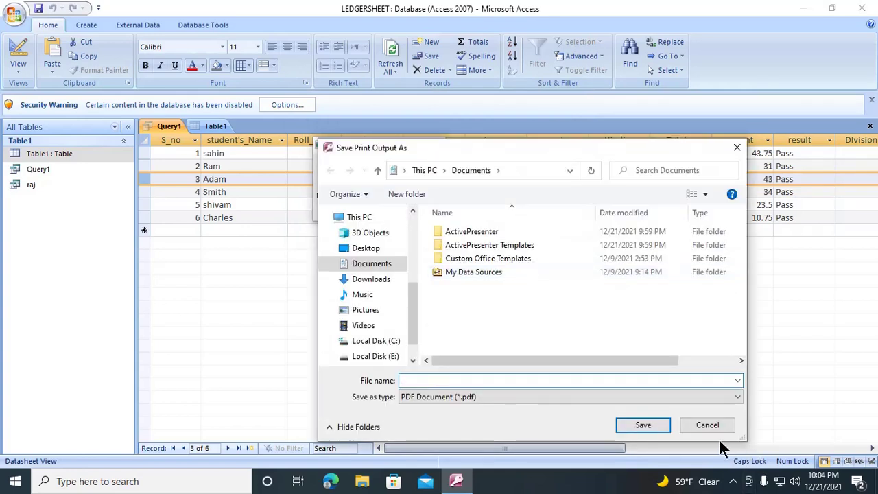
click(708, 425)
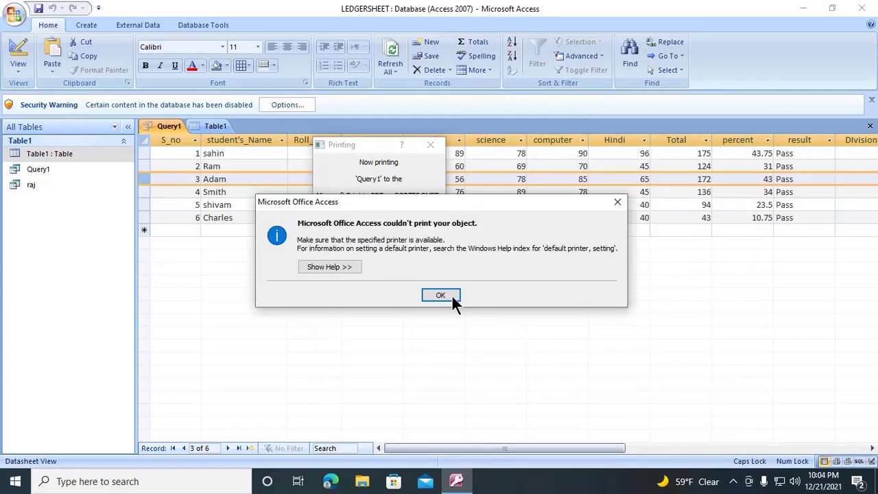
click(444, 297)
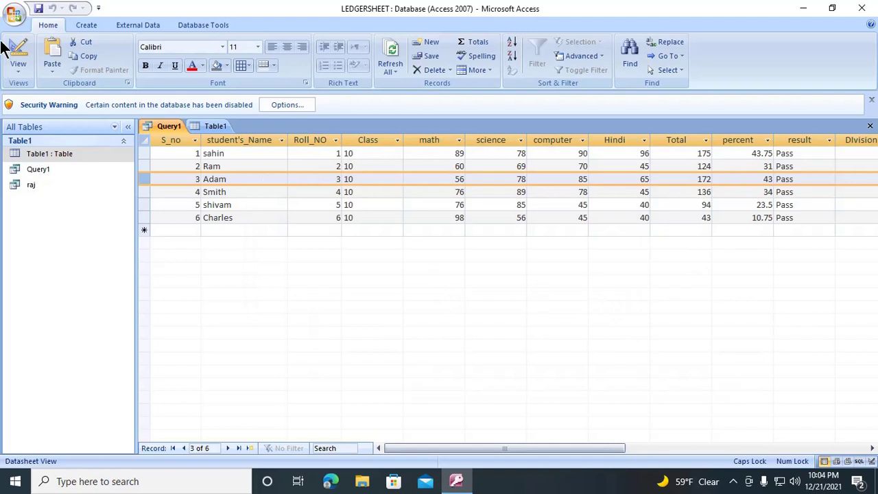